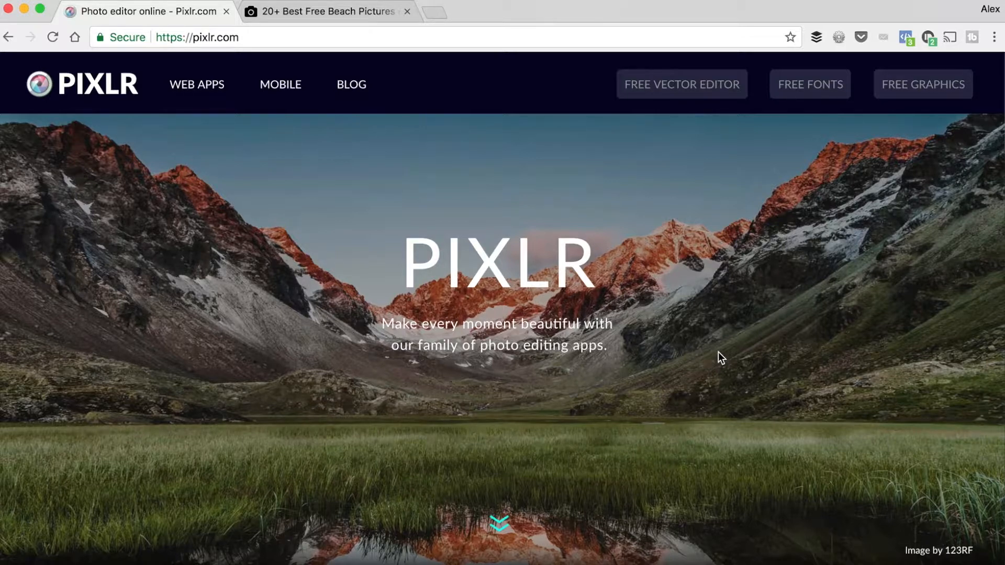
# Download the wooden beach boardwalk photo from the Unsplash beach search results and dismiss the credit pop-up
pyautogui.click(312, 14)
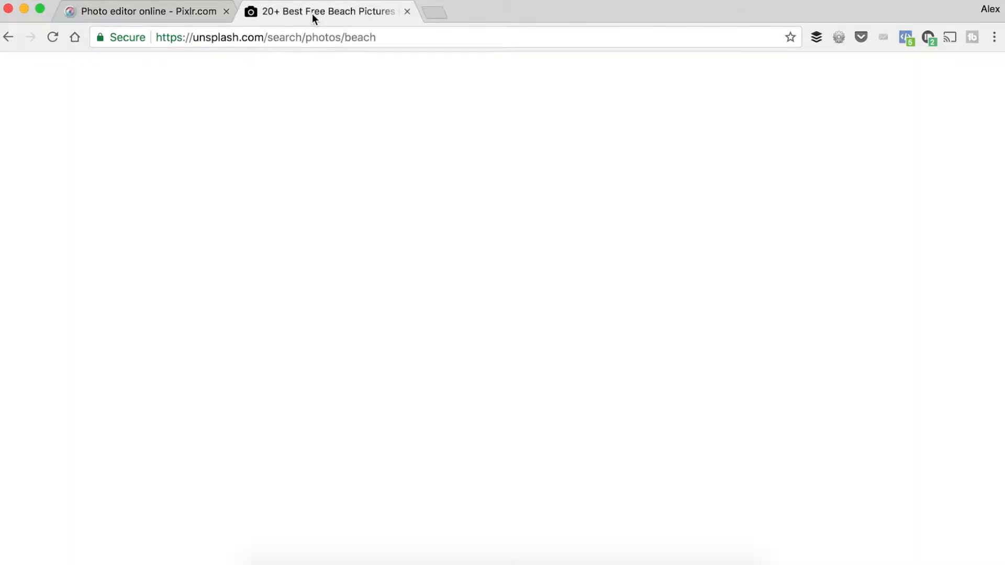
pyautogui.click(400, 38)
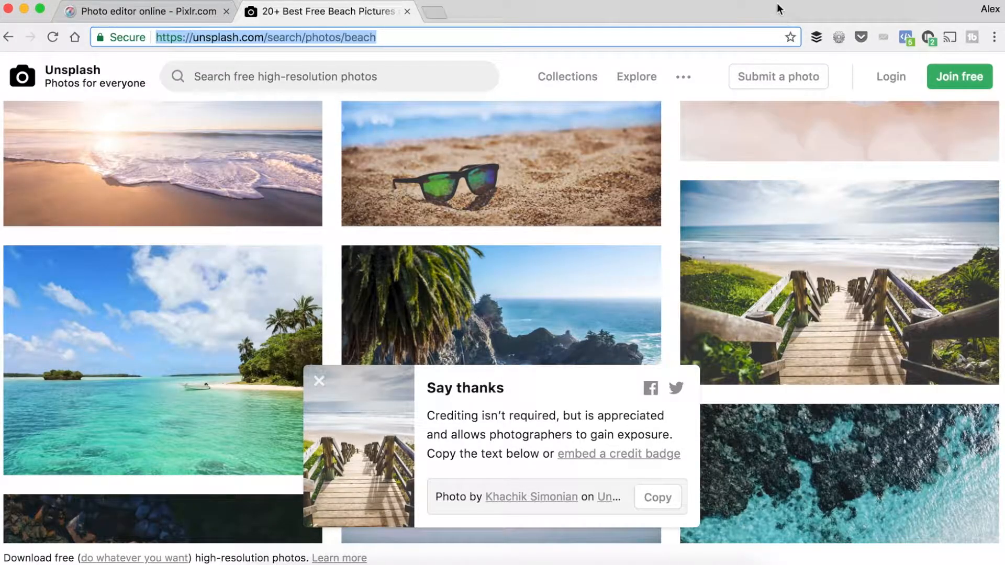
pyautogui.click(319, 385)
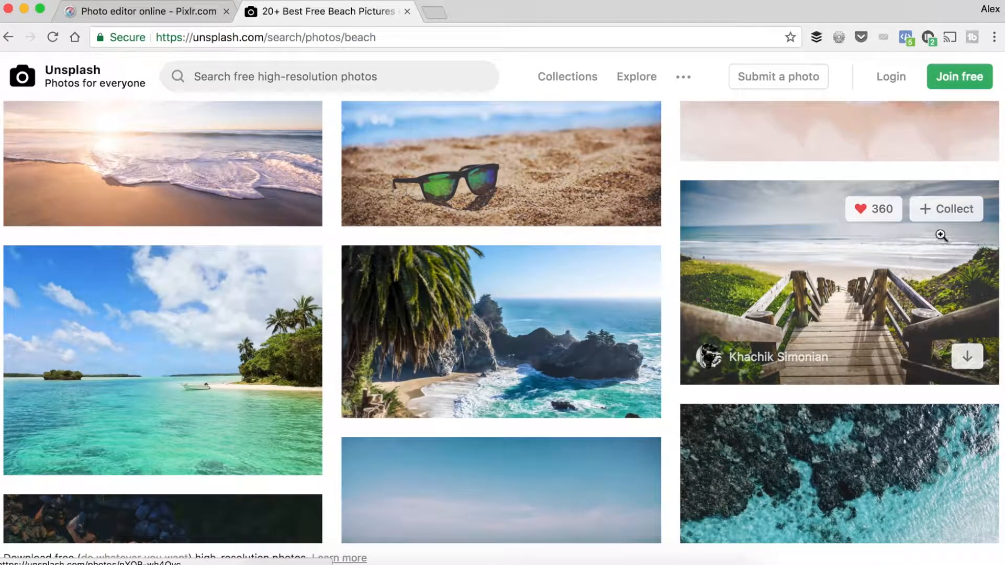
pyautogui.click(967, 357)
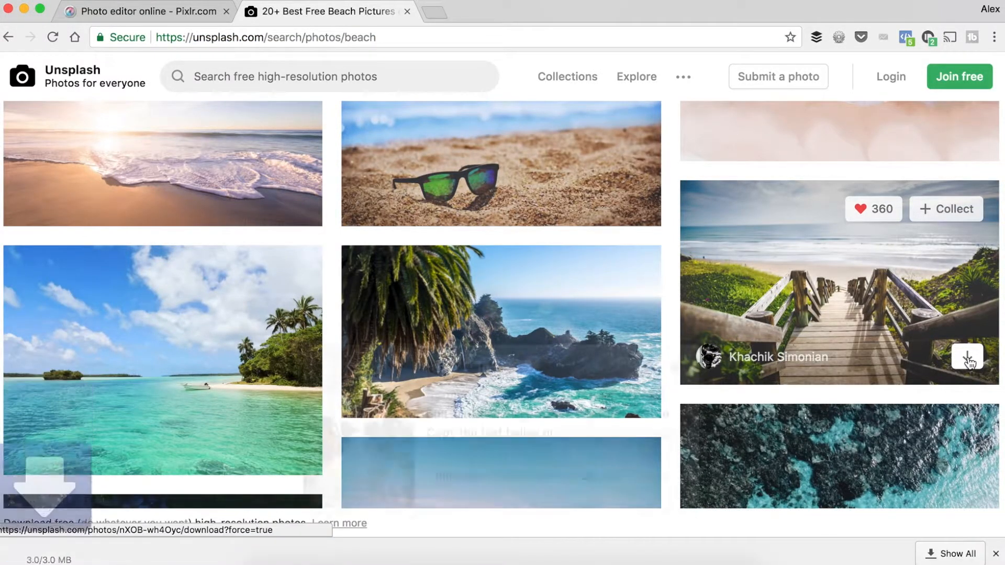
pyautogui.click(996, 554)
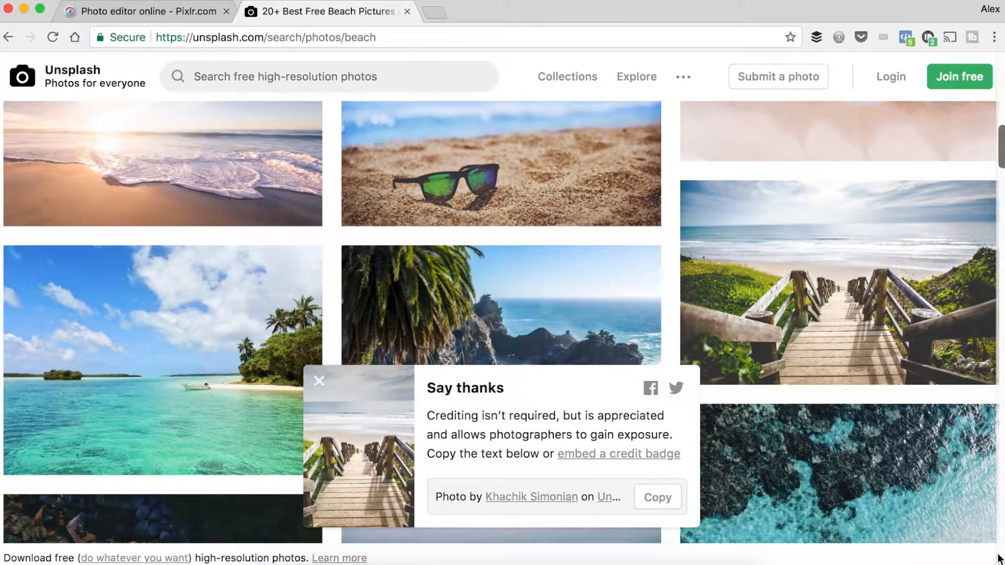
pyautogui.click(315, 381)
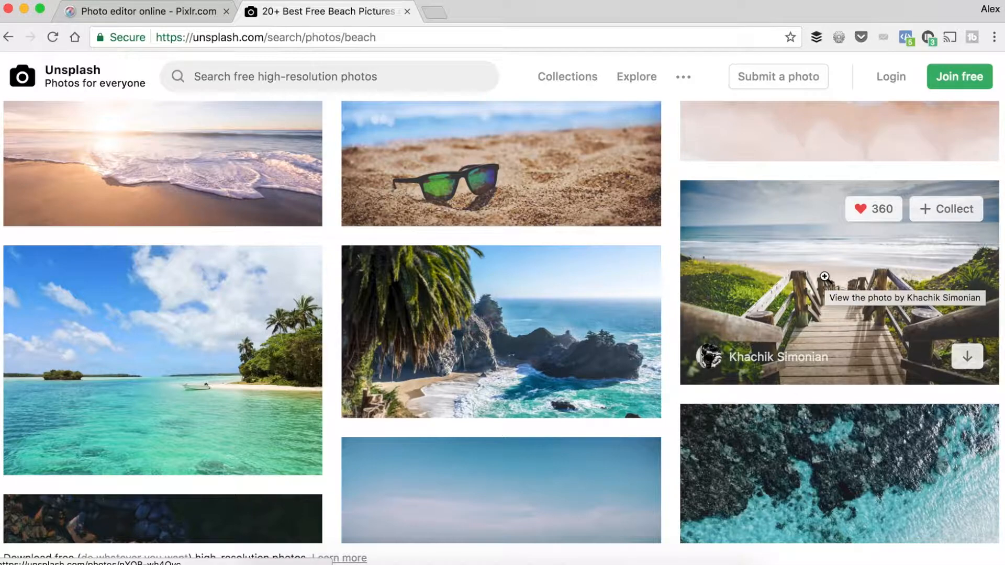
# Return to the Pixlr website and launch the Pixlr Editor web app
pyautogui.click(170, 11)
pyautogui.scroll(-3, 382, 268)
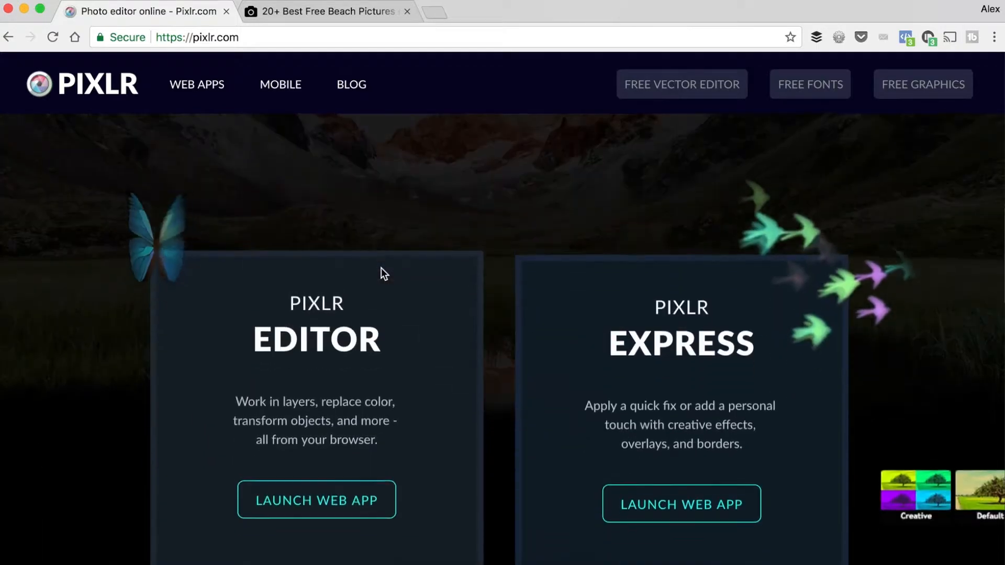
pyautogui.scroll(-4, 381, 268)
pyautogui.scroll(1, 381, 268)
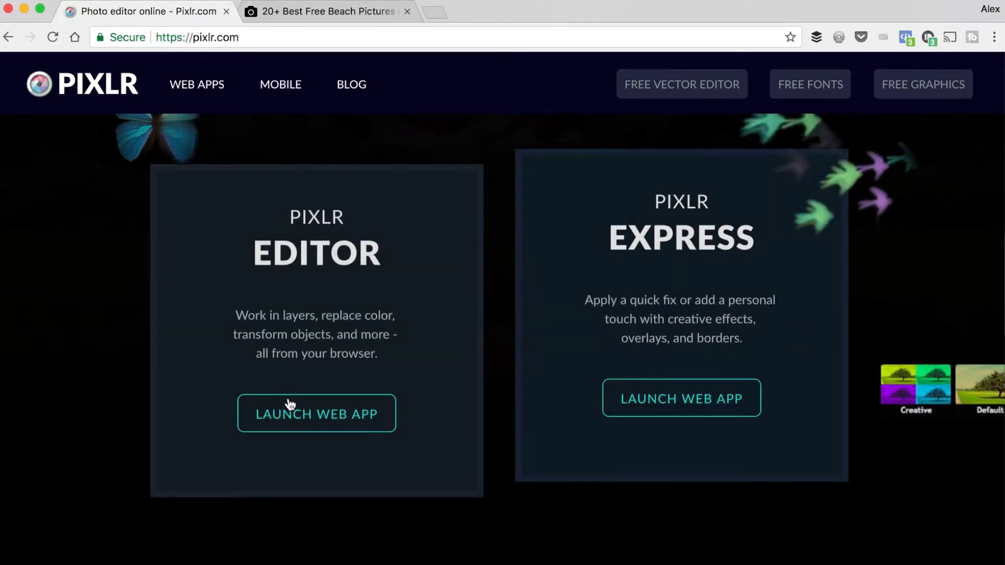
pyautogui.click(329, 413)
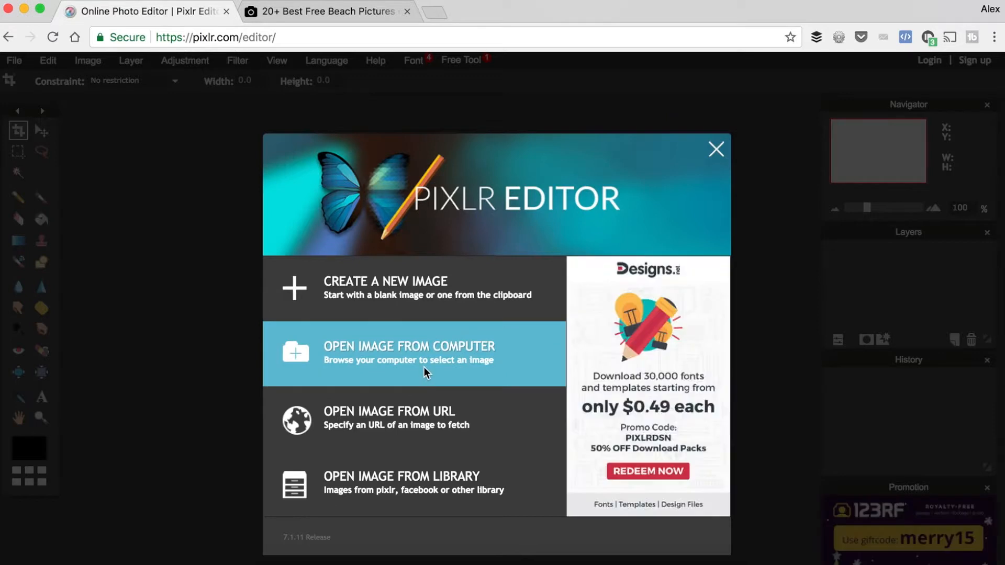
# Open the downloaded boardwalk photo from the Desktop's image folder on the computer
pyautogui.click(411, 361)
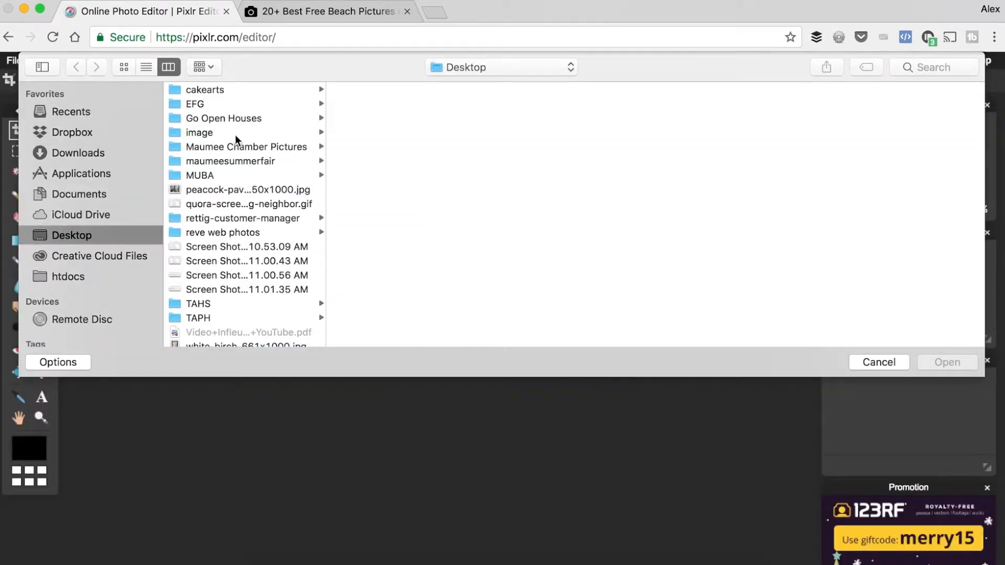
pyautogui.click(234, 133)
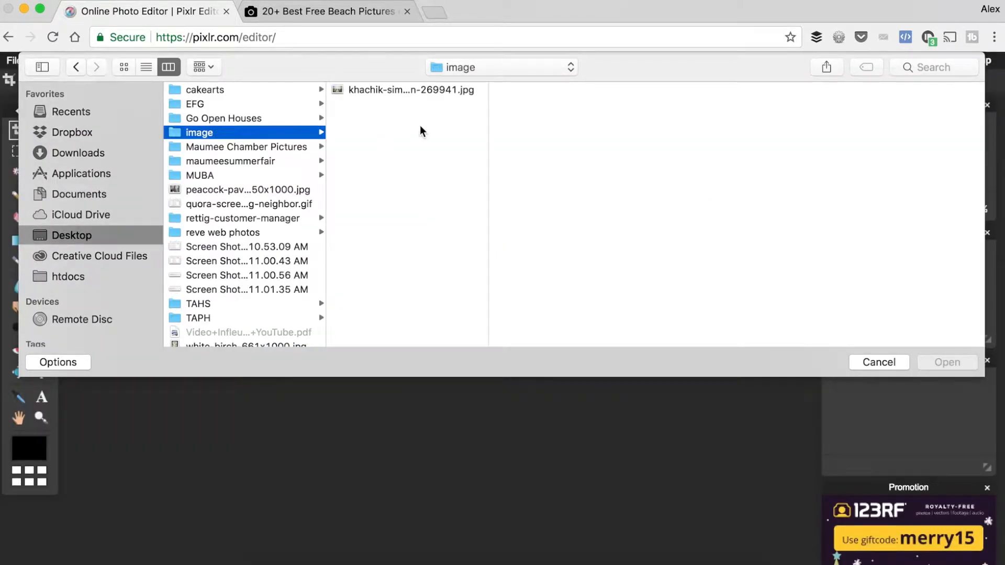
pyautogui.click(417, 90)
pyautogui.click(948, 362)
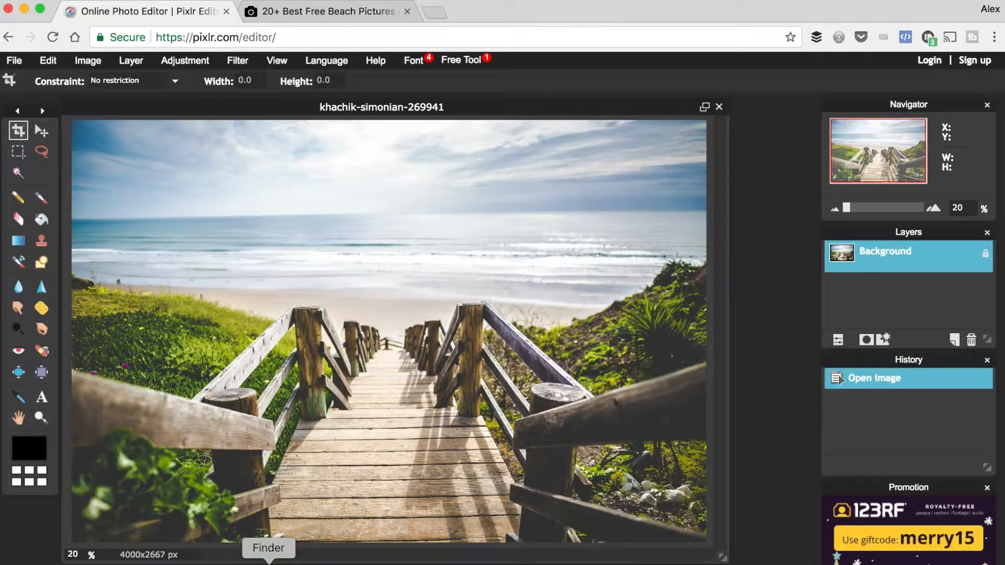
# Switch to a new Finder window, check the original photo's file size in the Desktop's image folder, and return to the browser
pyautogui.rightClick(269, 564)
pyautogui.click(334, 433)
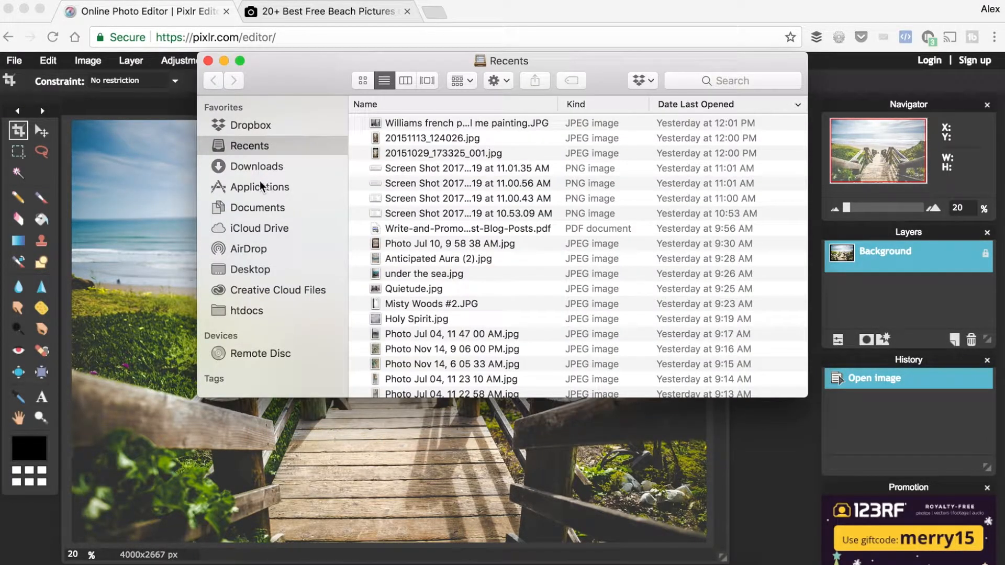
pyautogui.click(244, 269)
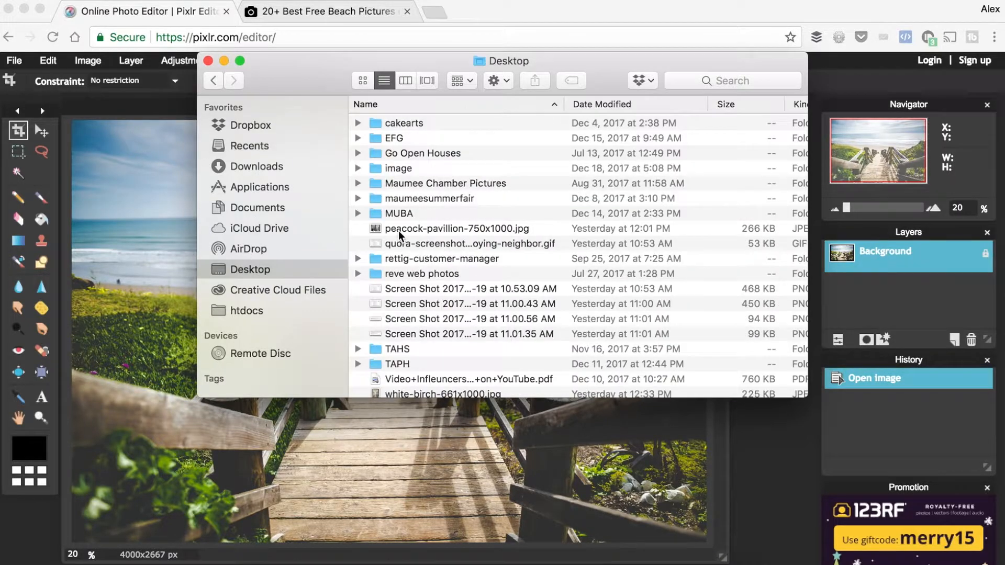
pyautogui.doubleClick(404, 168)
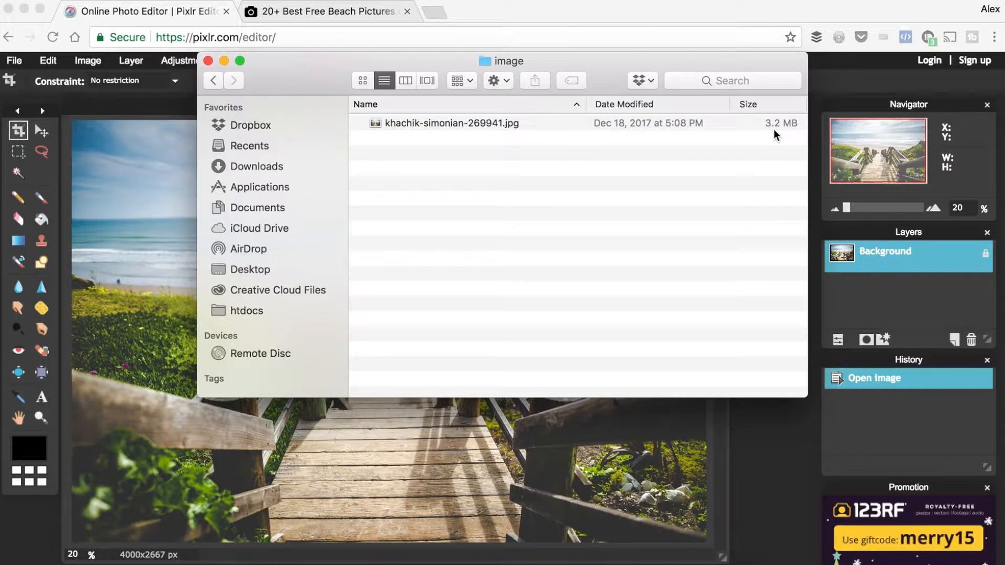
pyautogui.click(540, 20)
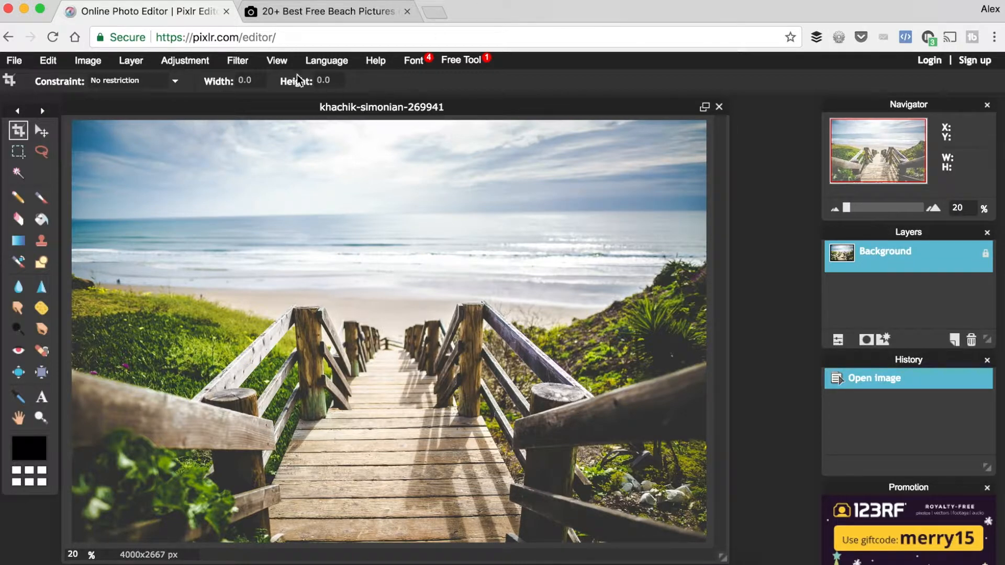
# Resize the photo to a width of 1920 pixels with its proportions constrained
pyautogui.click(86, 60)
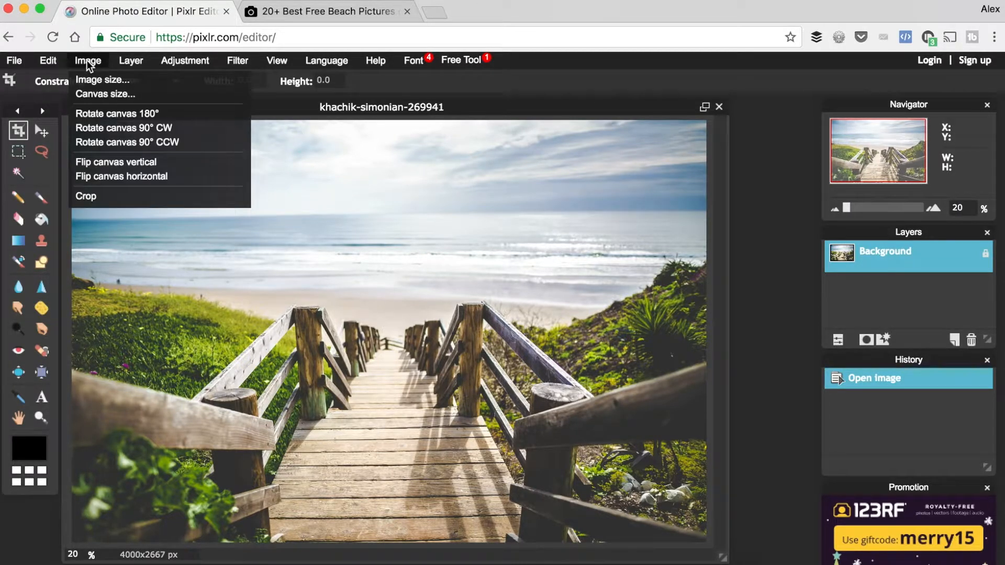
pyautogui.click(89, 79)
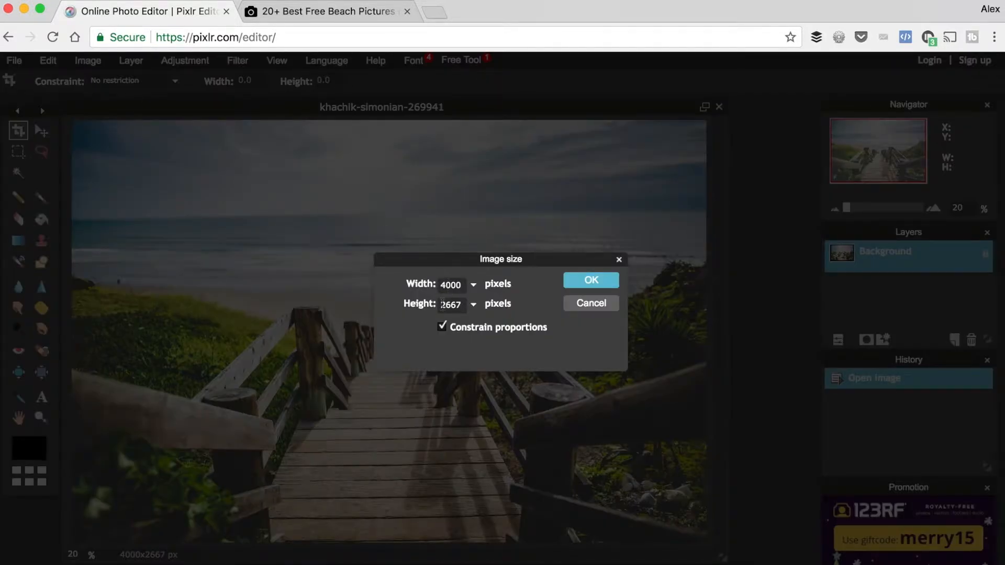
pyautogui.click(450, 286)
pyautogui.write('1920')
pyautogui.click(594, 281)
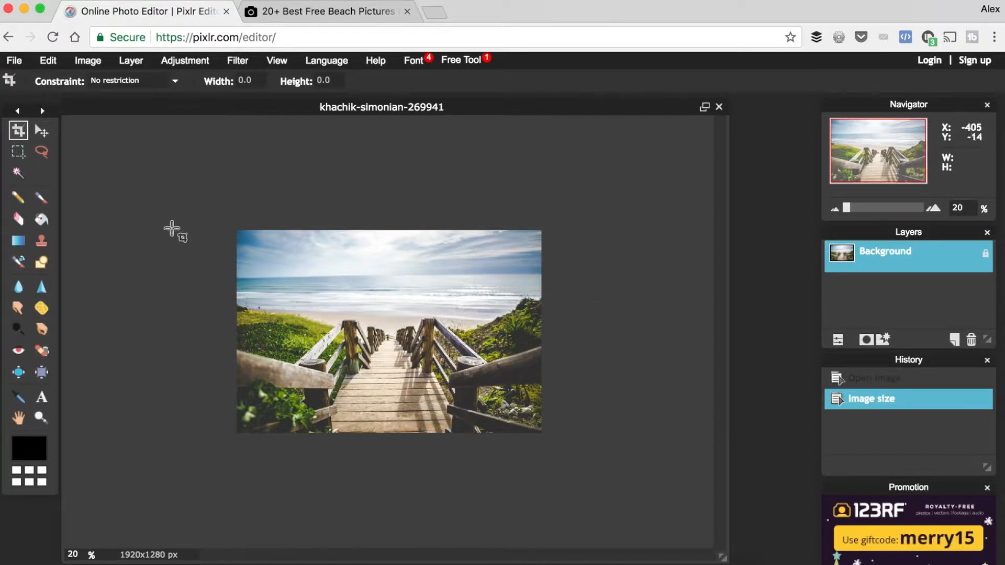
# Try a 300 by 300 pixel canvas anchored at the bottom-right corner, and undo the canvas change
pyautogui.click(89, 62)
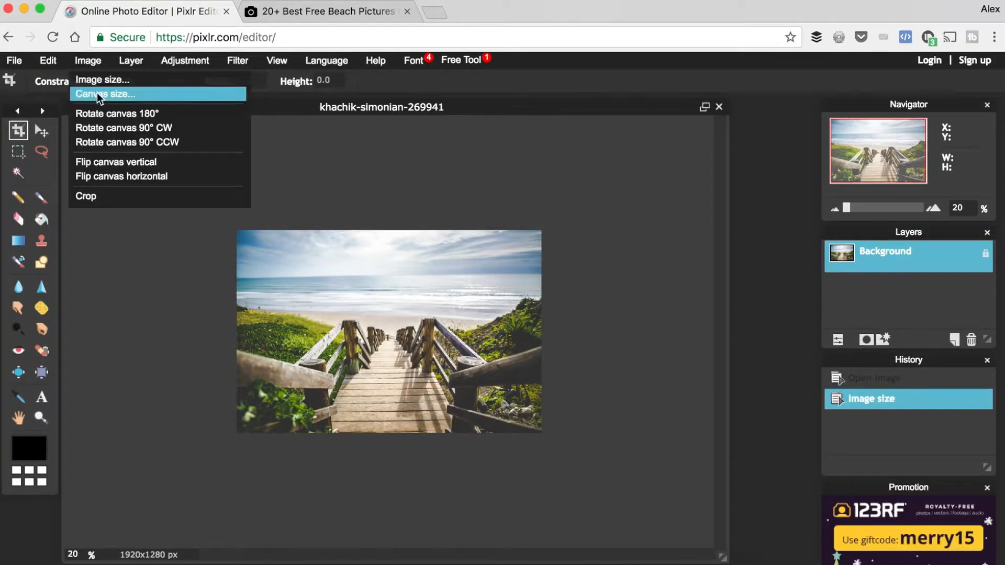
pyautogui.click(96, 93)
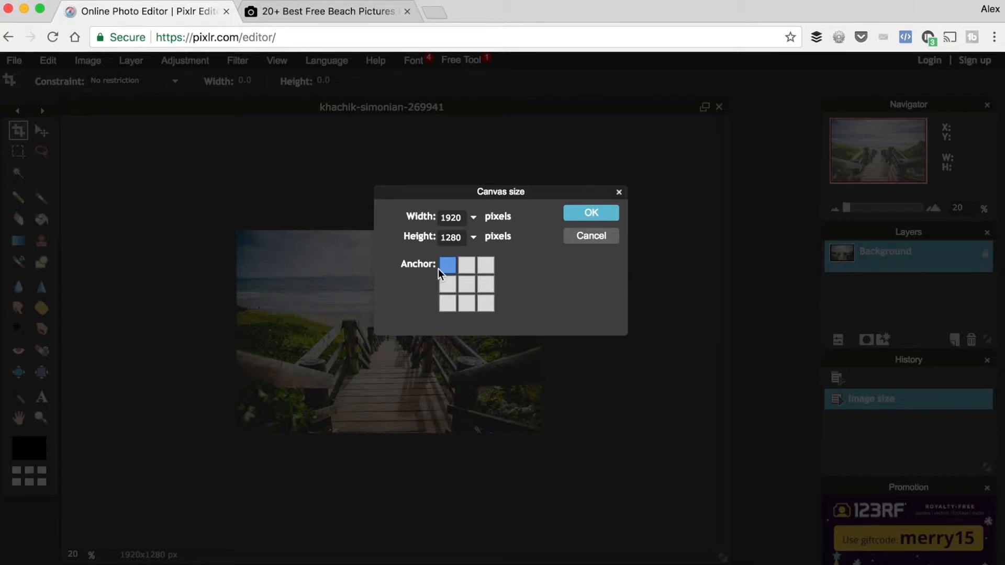
pyautogui.click(488, 303)
pyautogui.doubleClick(450, 218)
pyautogui.write('300')
pyautogui.doubleClick(451, 237)
pyautogui.write('300')
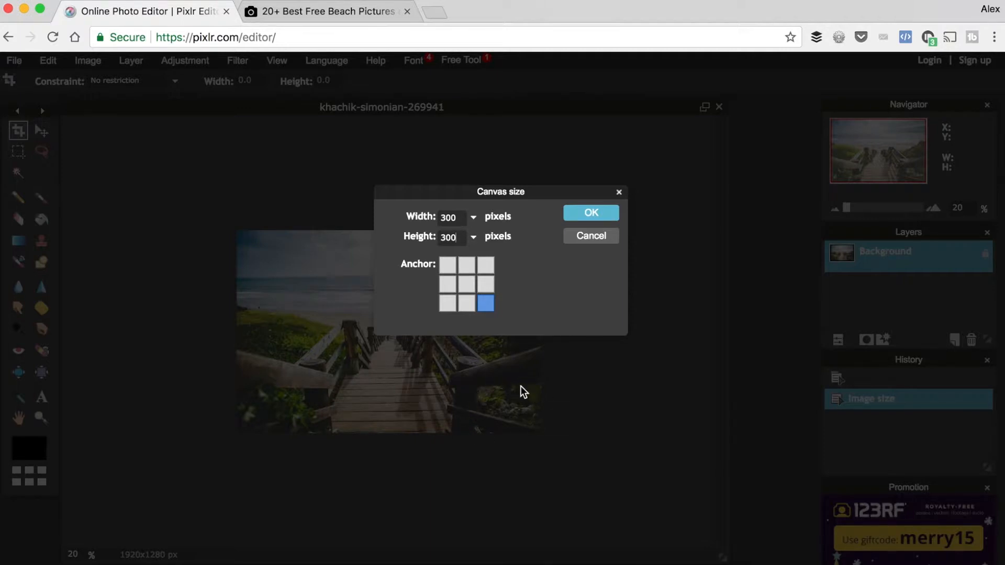
pyautogui.click(602, 211)
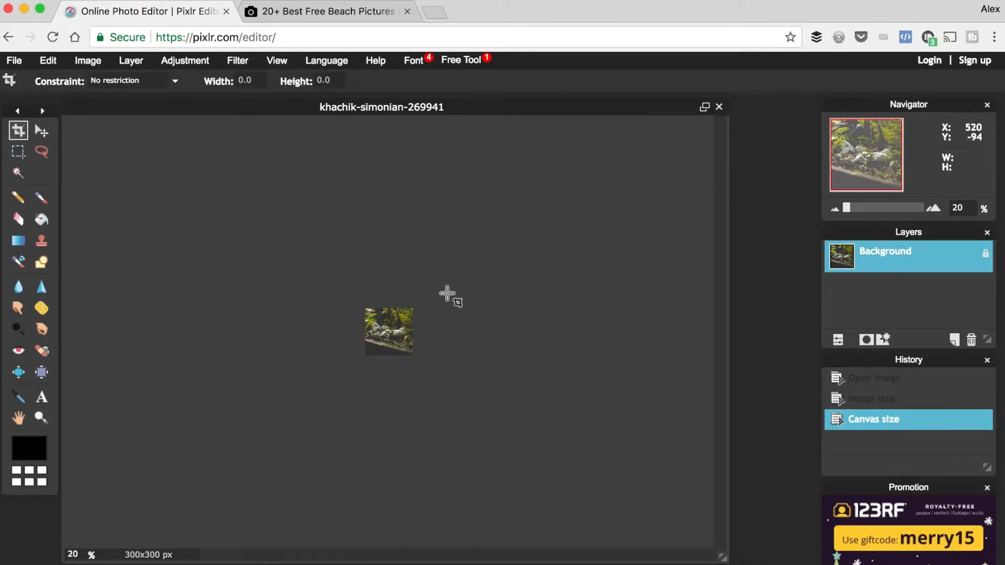
pyautogui.press('super+z')
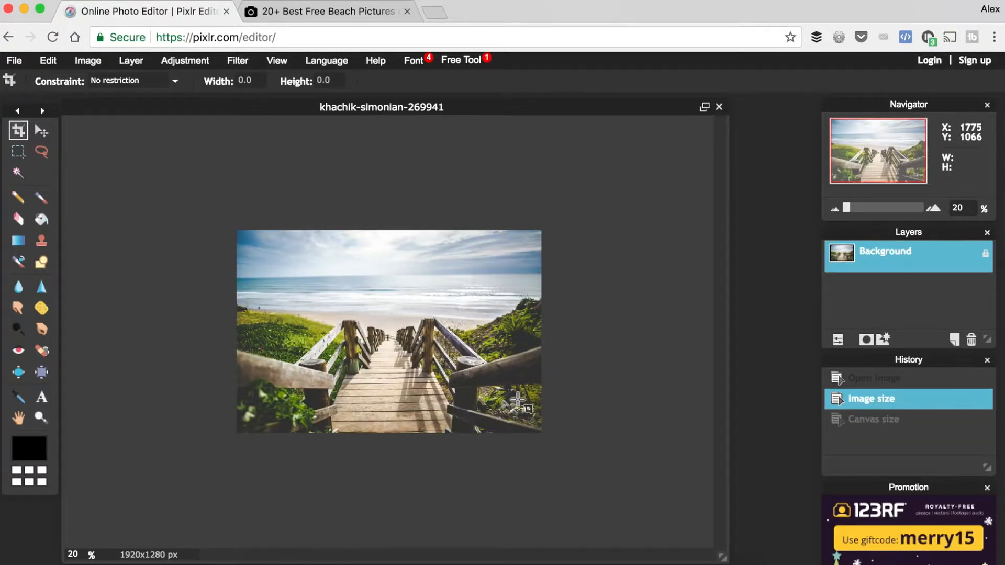
# Try a canvas height of 1080 pixels with the anchor in the centre, and undo the canvas change
pyautogui.click(89, 61)
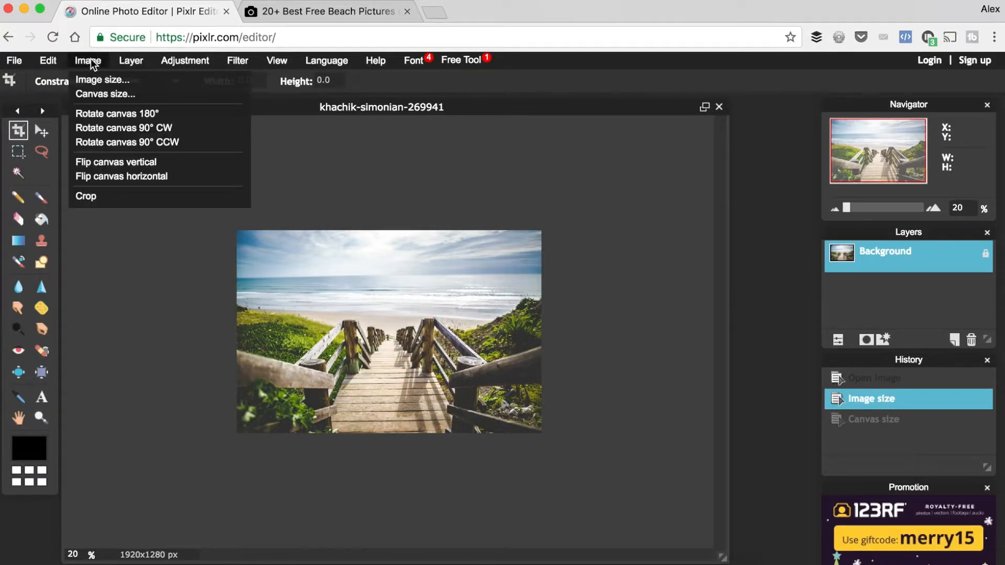
pyautogui.click(90, 92)
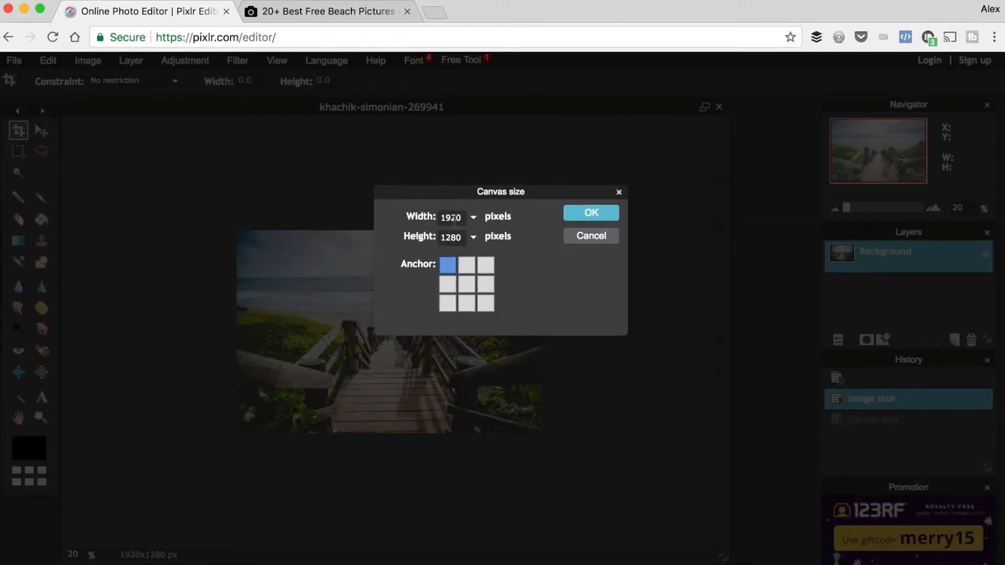
pyautogui.doubleClick(452, 236)
pyautogui.write('1080')
pyautogui.click(605, 212)
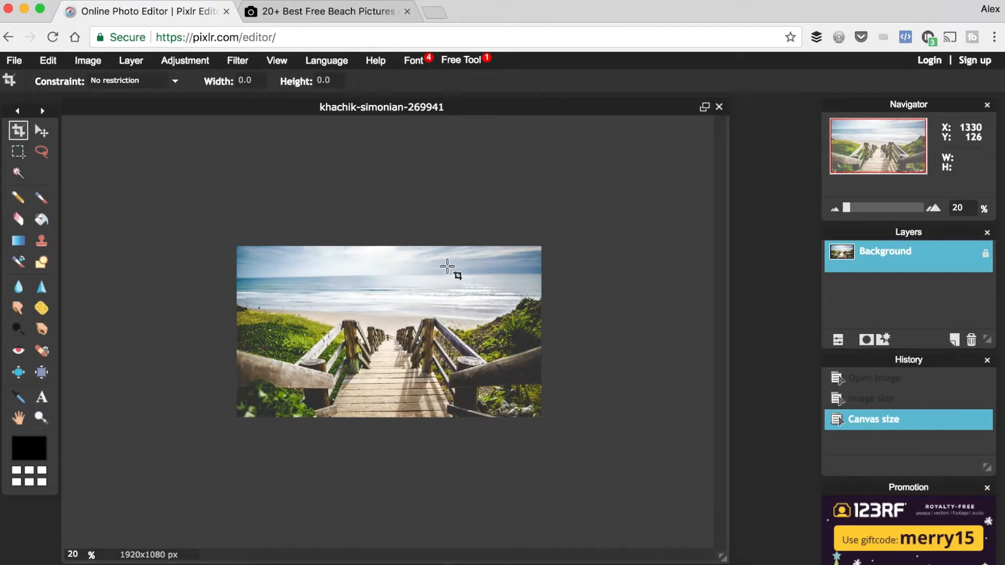
pyautogui.hotkey('ctrl', 'z')
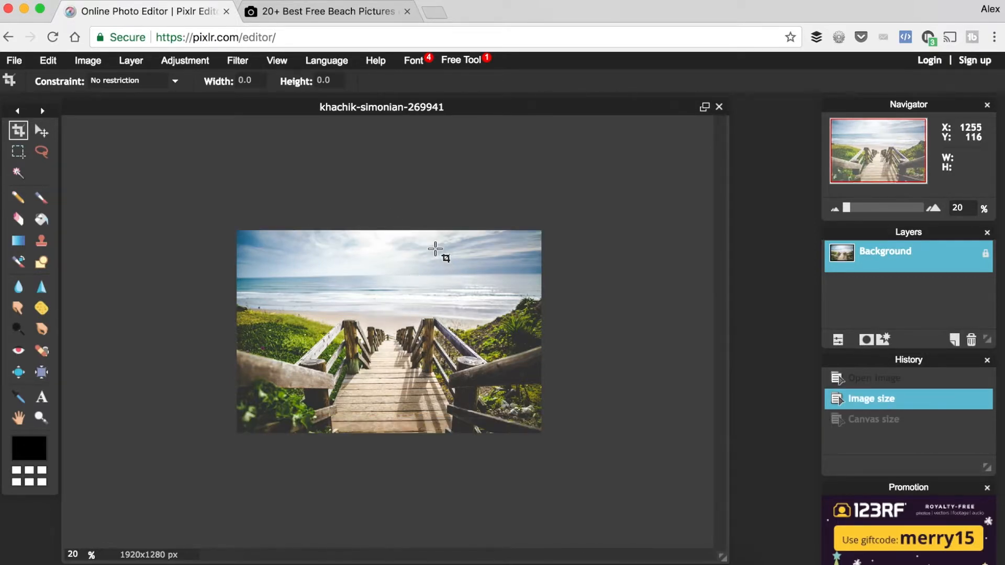
# Try a canvas height of 1080 pixels anchored at the bottom-left corner, and undo the canvas change
pyautogui.click(95, 61)
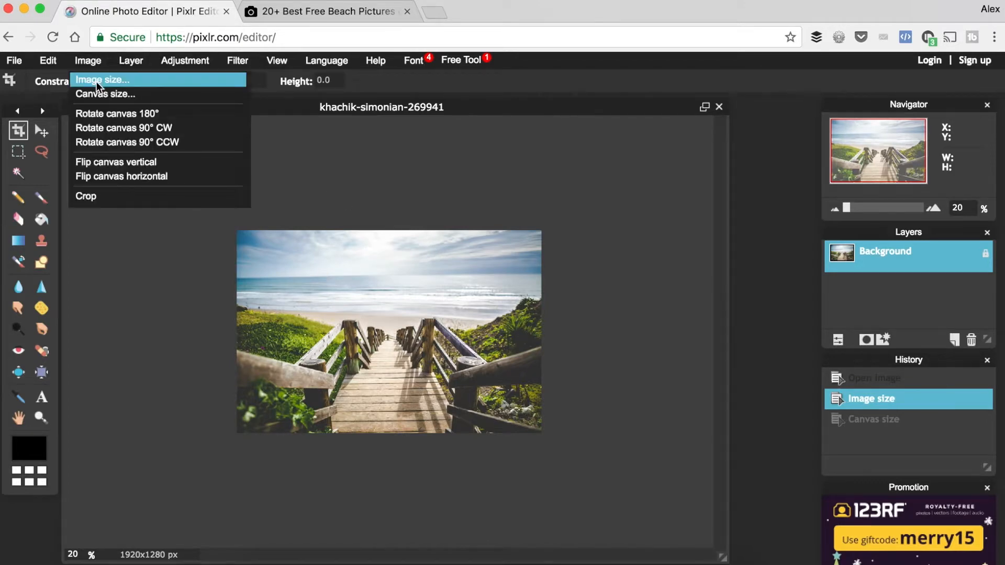
pyautogui.click(90, 94)
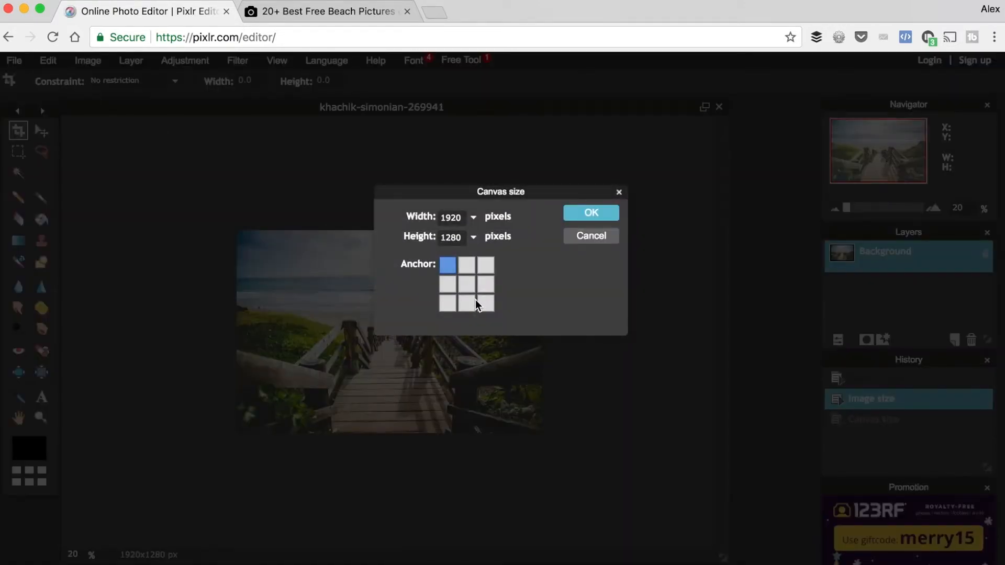
pyautogui.click(451, 304)
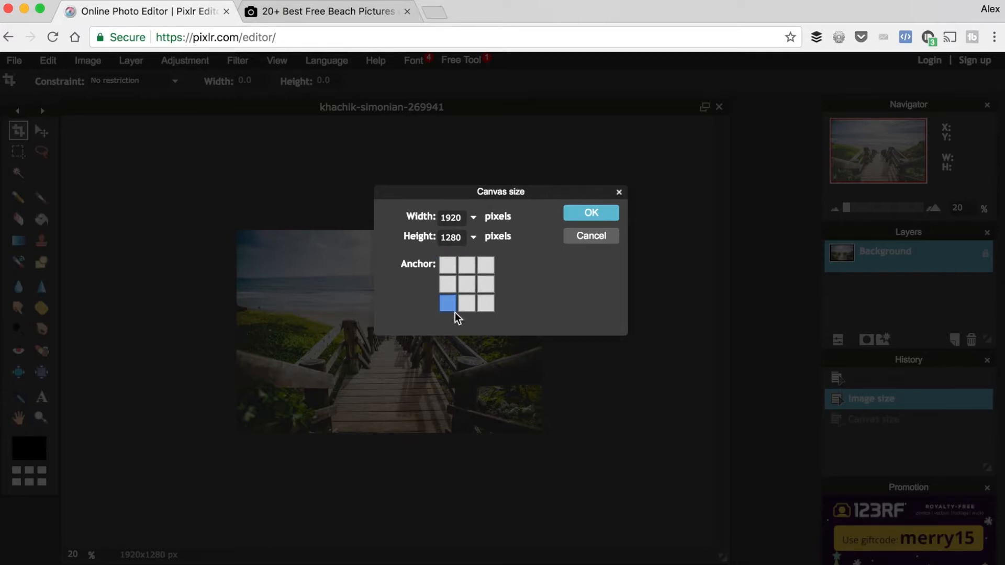
pyautogui.doubleClick(451, 238)
pyautogui.write('1080')
pyautogui.click(601, 213)
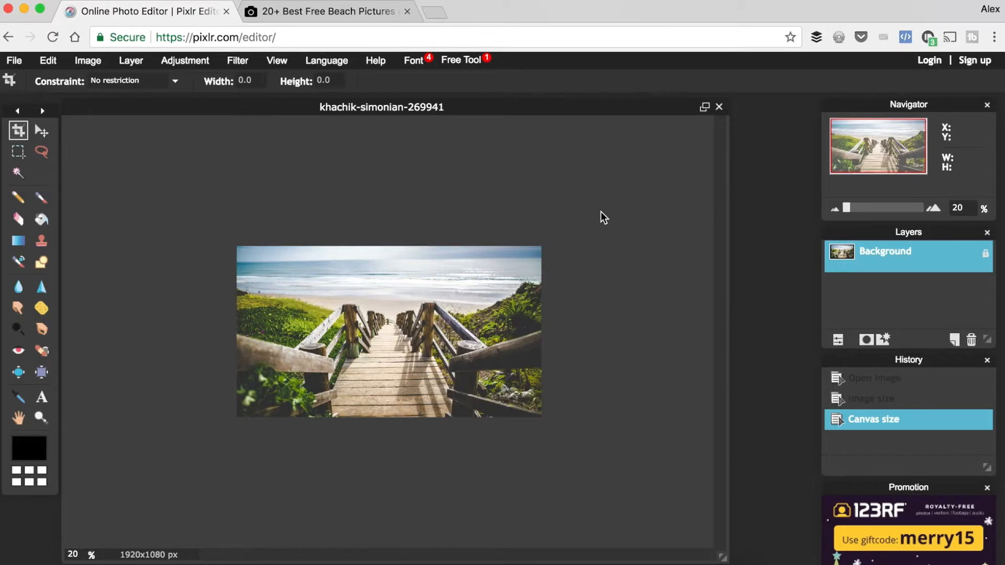
pyautogui.hotkey('ctrl', 'z')
# Set the canvas height to 1080 pixels with the anchor in the centre, keeping the width at 1920 pixels
pyautogui.click(88, 61)
pyautogui.click(104, 94)
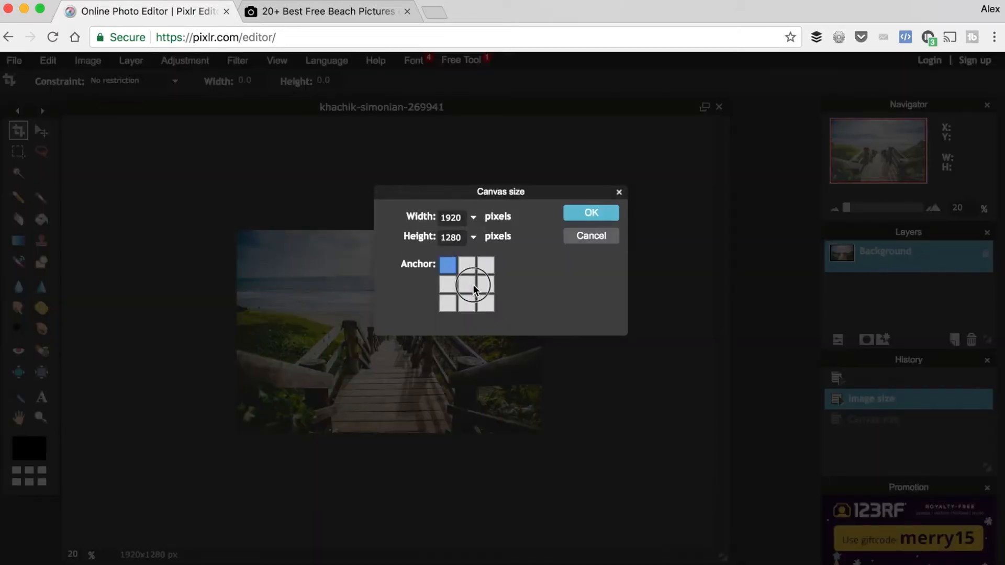
pyautogui.doubleClick(452, 238)
pyautogui.write('1')
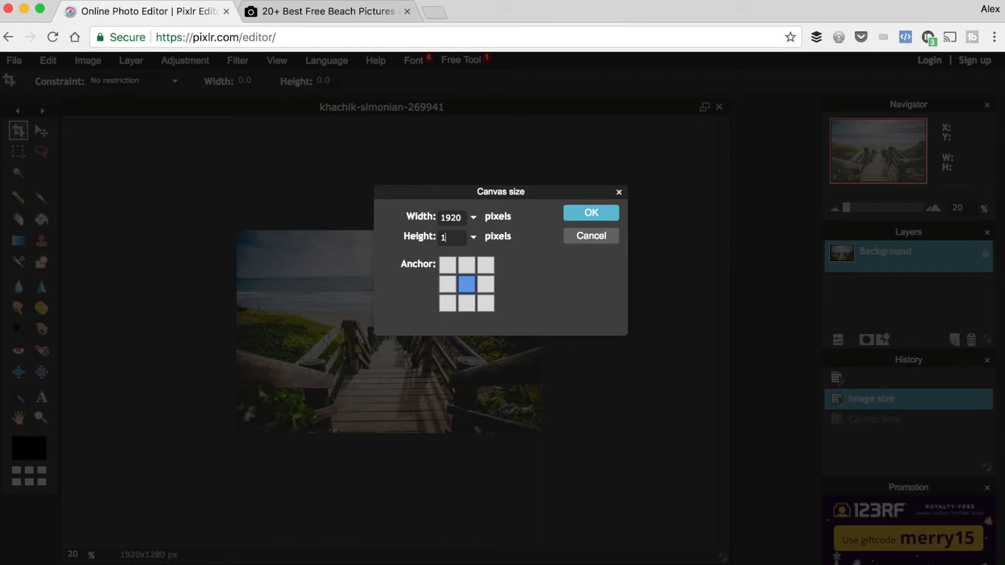
pyautogui.write('080')
pyautogui.click(582, 212)
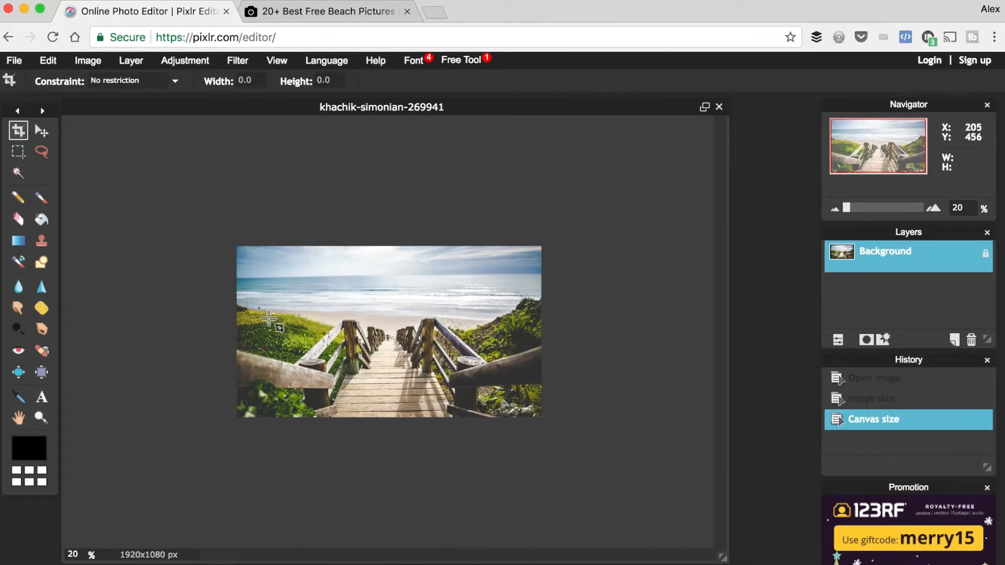
# Save the photo to the computer as a JPEG at quality 80, replacing the existing file in the image folder
pyautogui.click(14, 61)
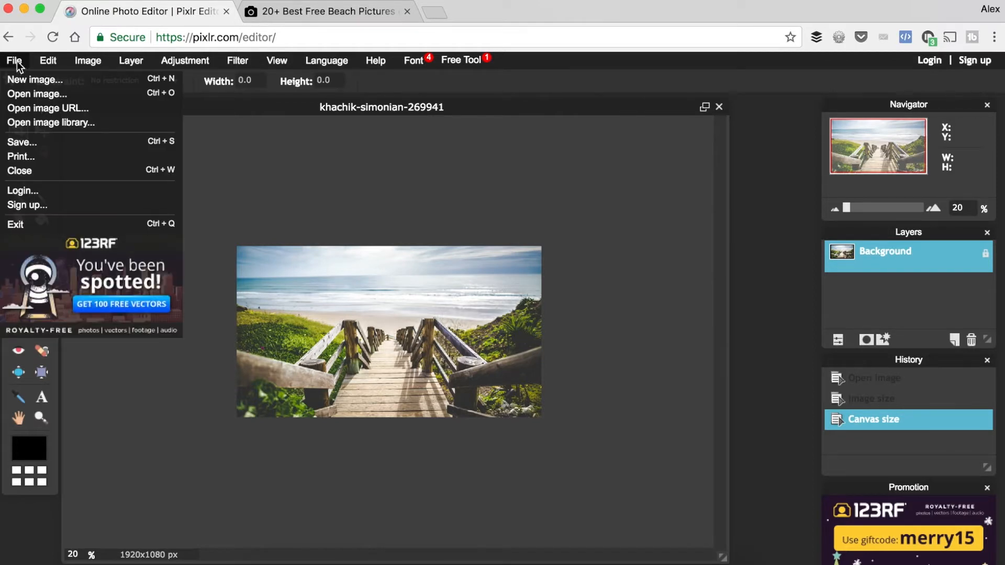
pyautogui.click(22, 143)
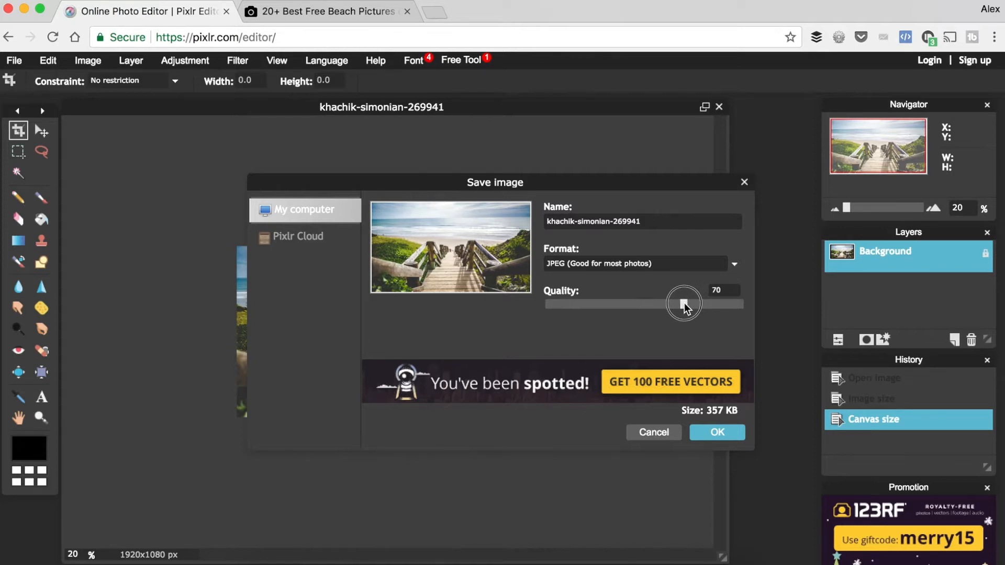
pyautogui.moveTo(685, 303); pyautogui.dragTo(685, 303)
pyautogui.moveTo(685, 304); pyautogui.dragTo(697, 305)
pyautogui.moveTo(701, 302); pyautogui.dragTo(701, 303)
pyautogui.click(727, 435)
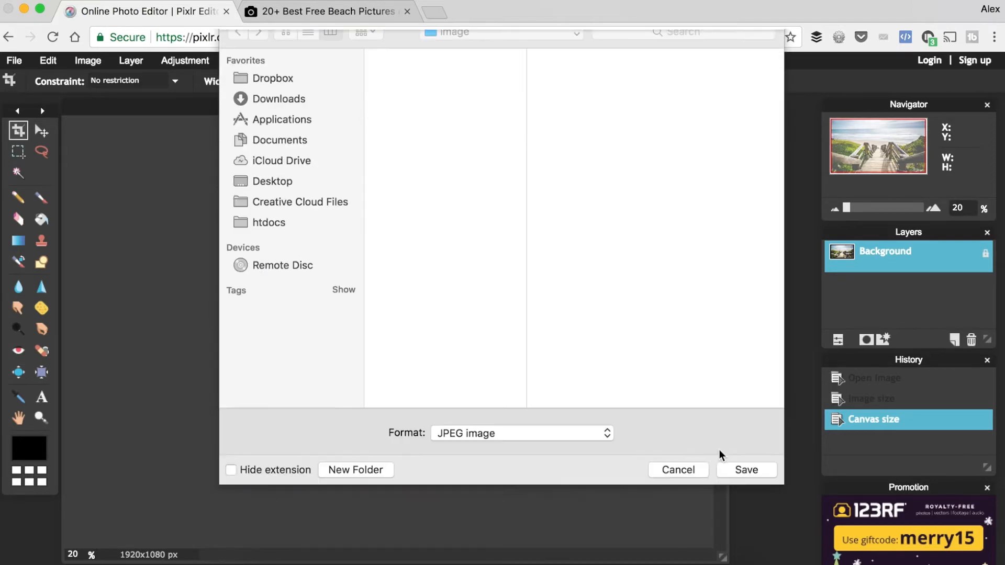
pyautogui.click(741, 544)
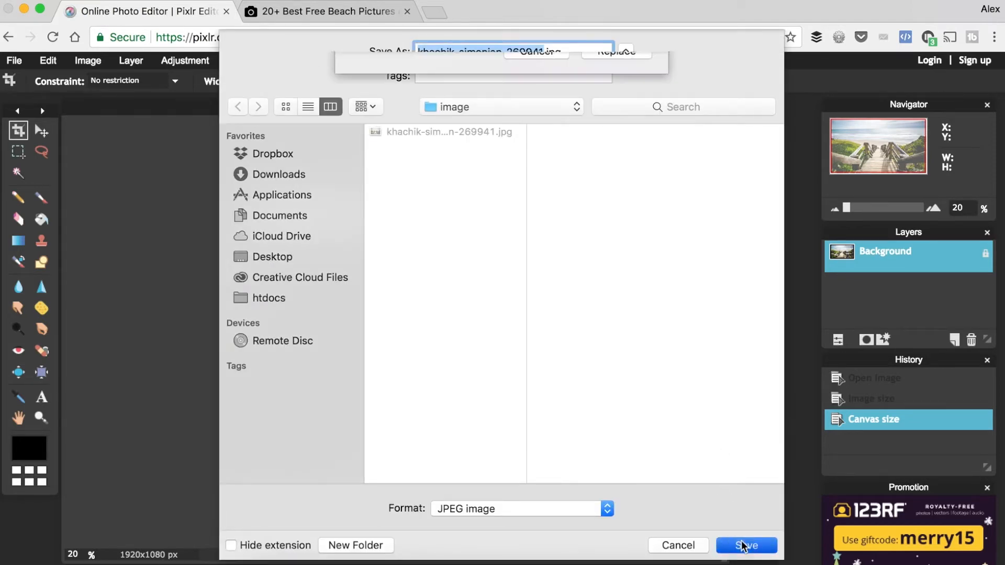
pyautogui.click(626, 146)
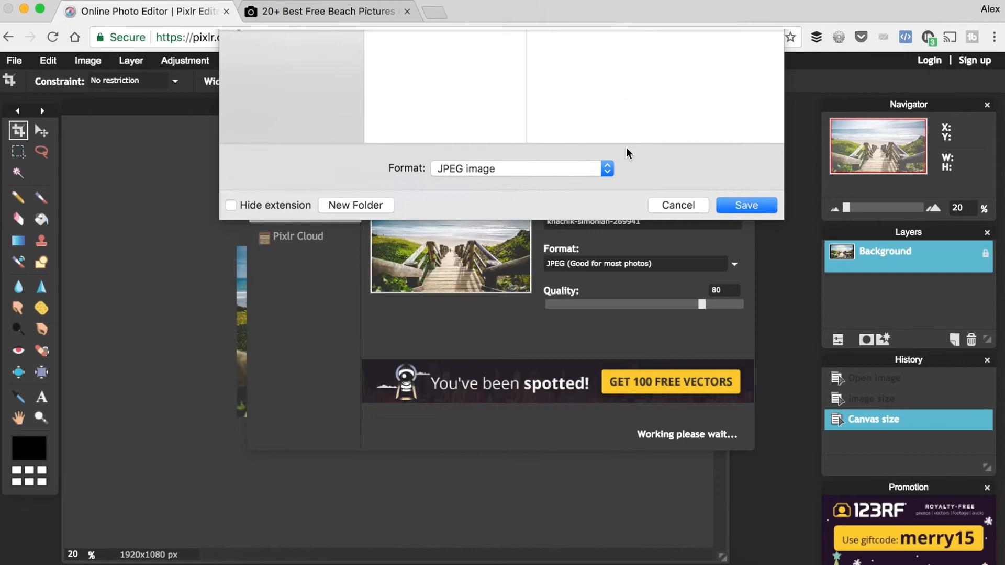
# Search Google for "kb to mb conversion" in a new browser tab
pyautogui.click(442, 14)
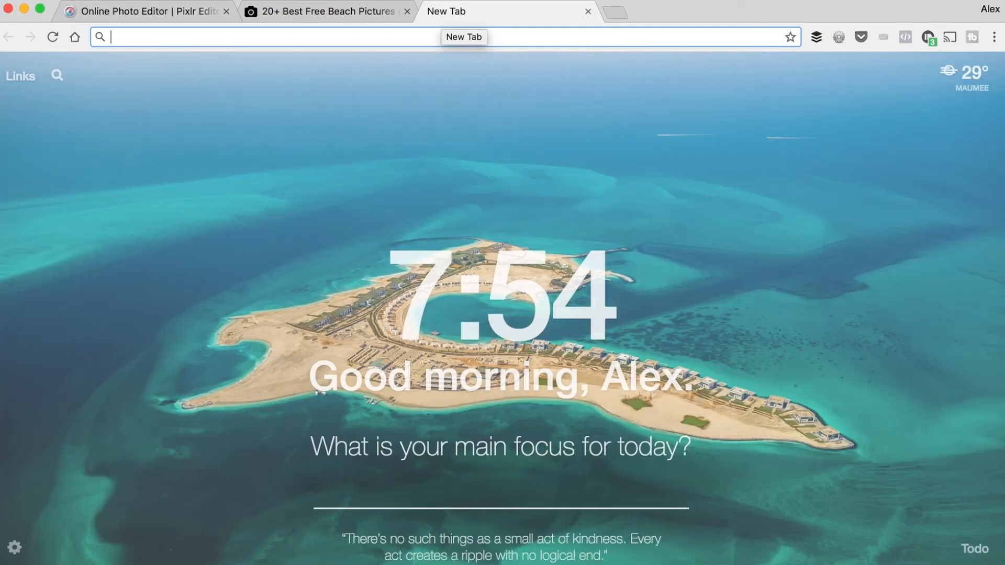
pyautogui.write('kb to mb conversion')
pyautogui.press('Return')
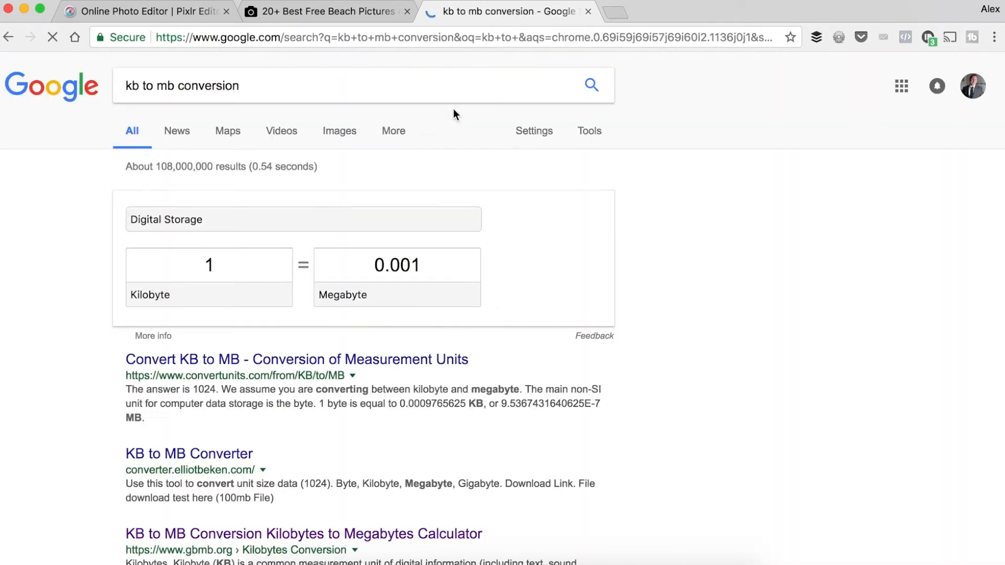
# Convert 357 kilobytes to megabytes with the unit converter, and return to the Pixlr Editor
pyautogui.click(192, 265)
pyautogui.write('357')
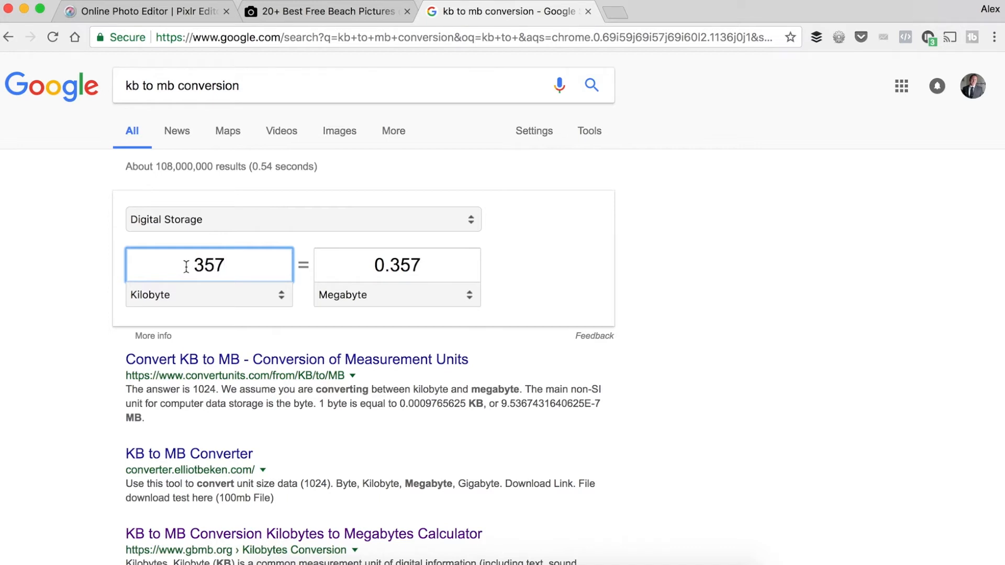
pyautogui.click(673, 302)
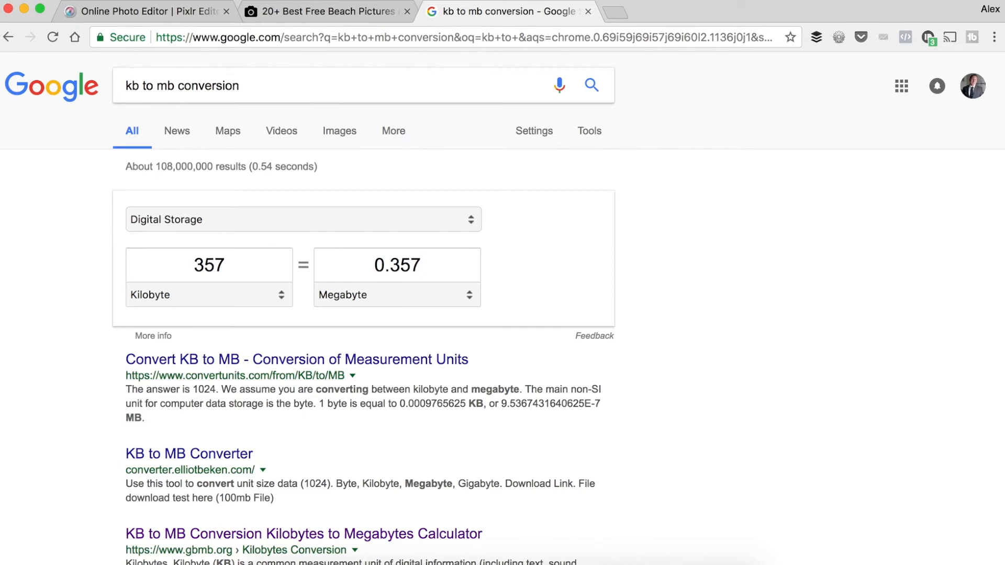
pyautogui.click(119, 13)
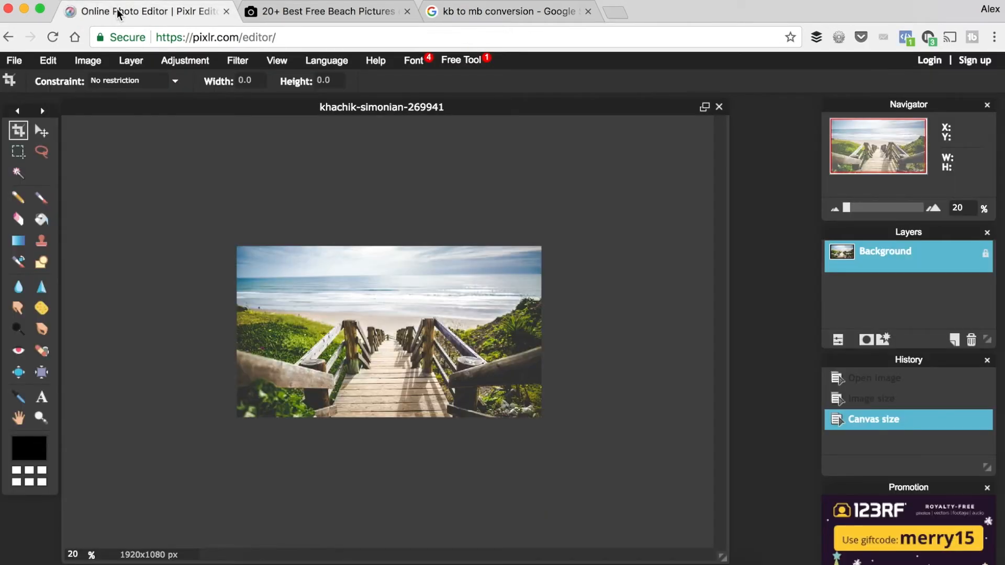